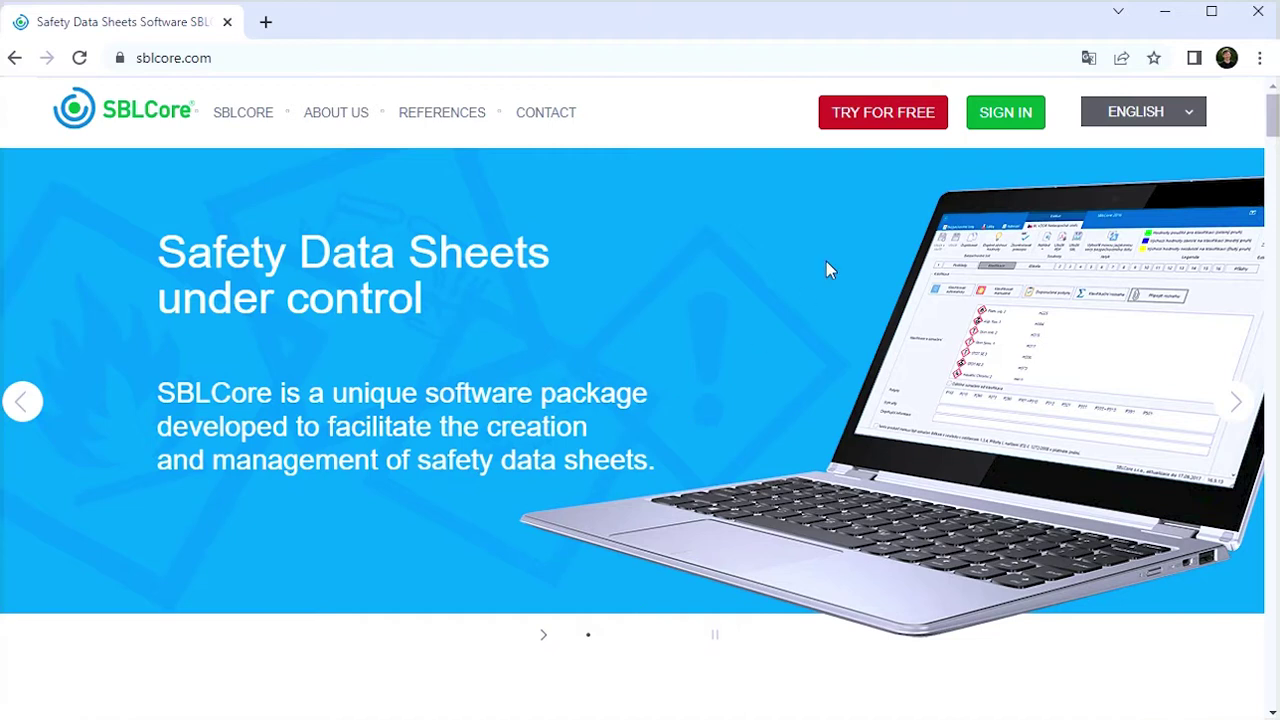
Sign in to the SBLCore portal with the company name and password, then open Downloads
left_click(1007, 116)
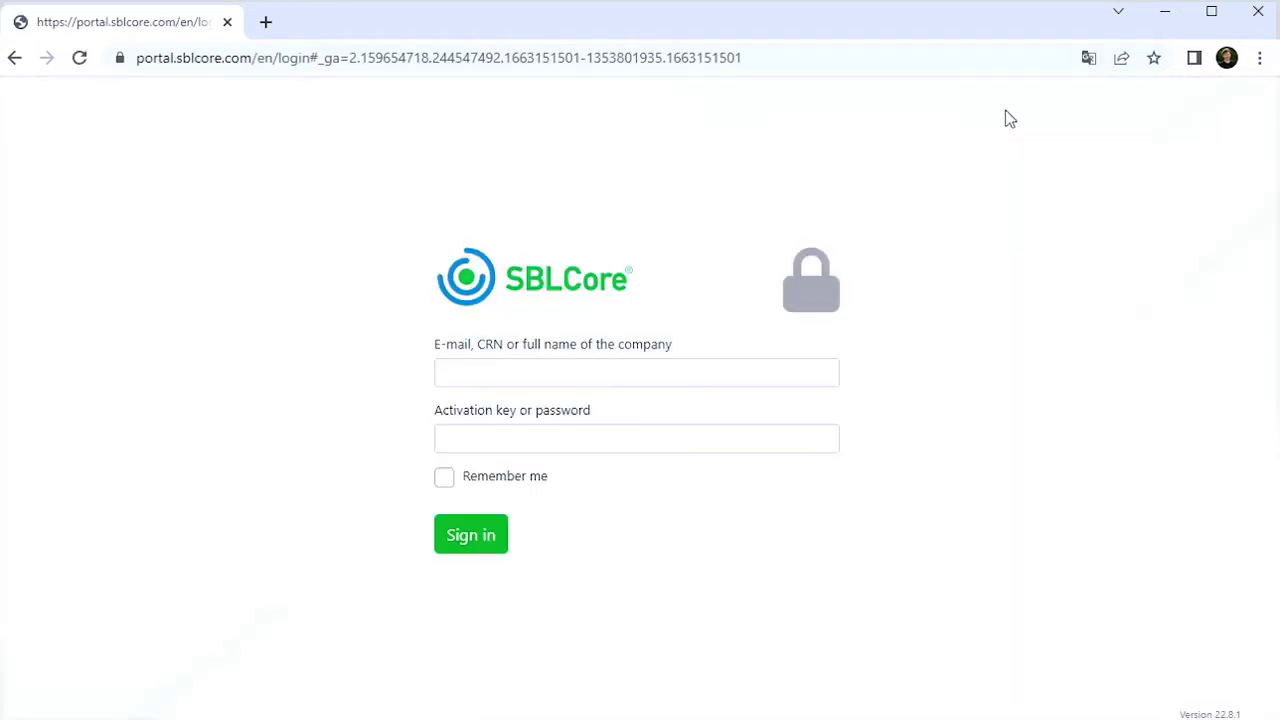
left_click(613, 375)
type("VIDEO")
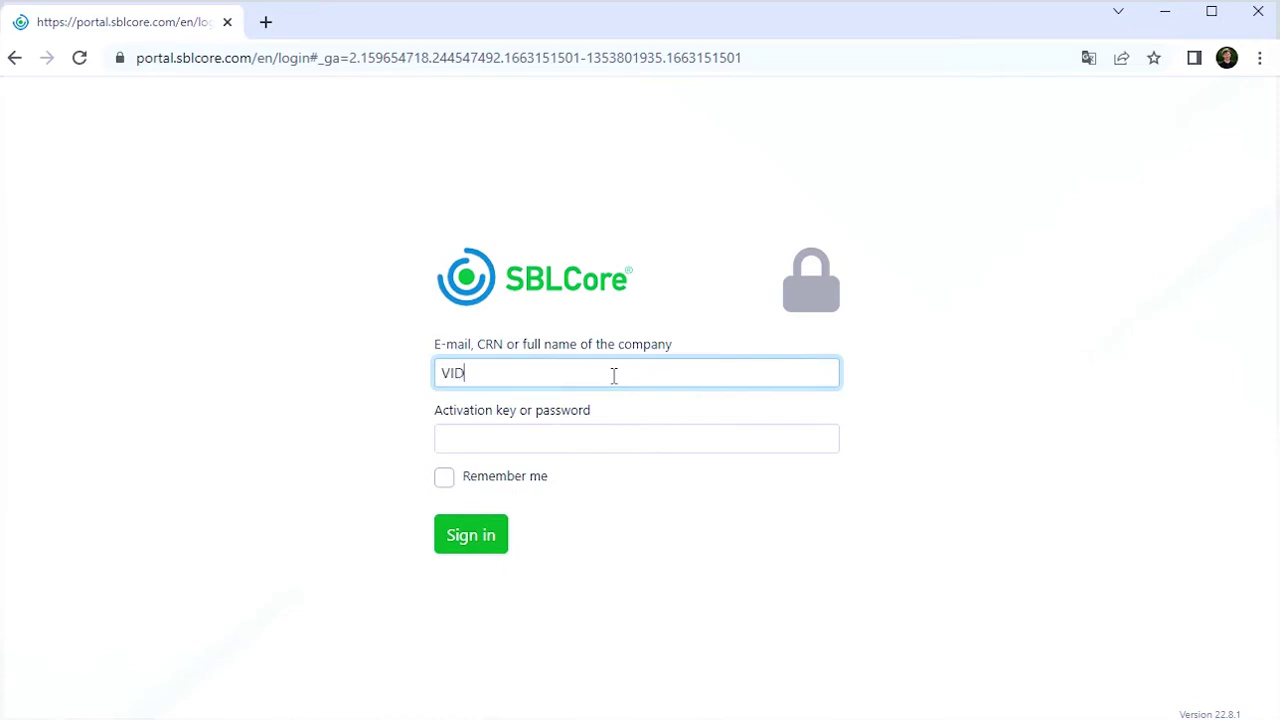
left_click(554, 432)
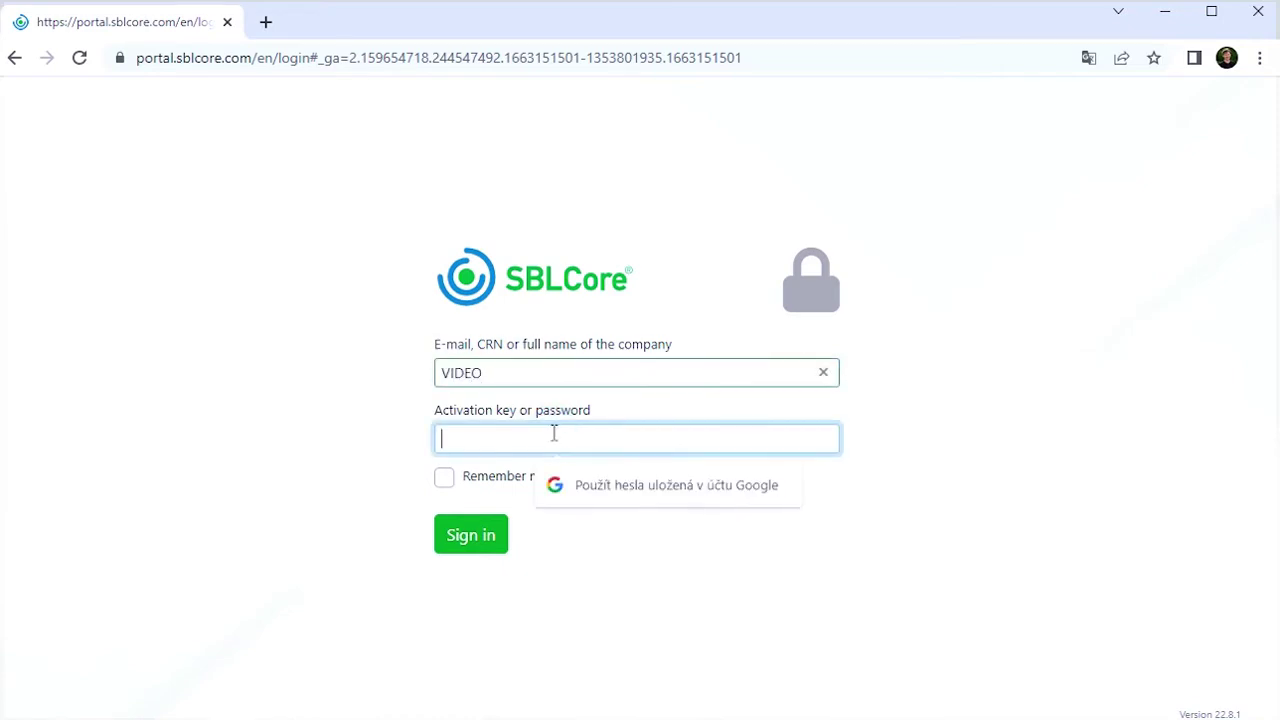
key("ctrl+v")
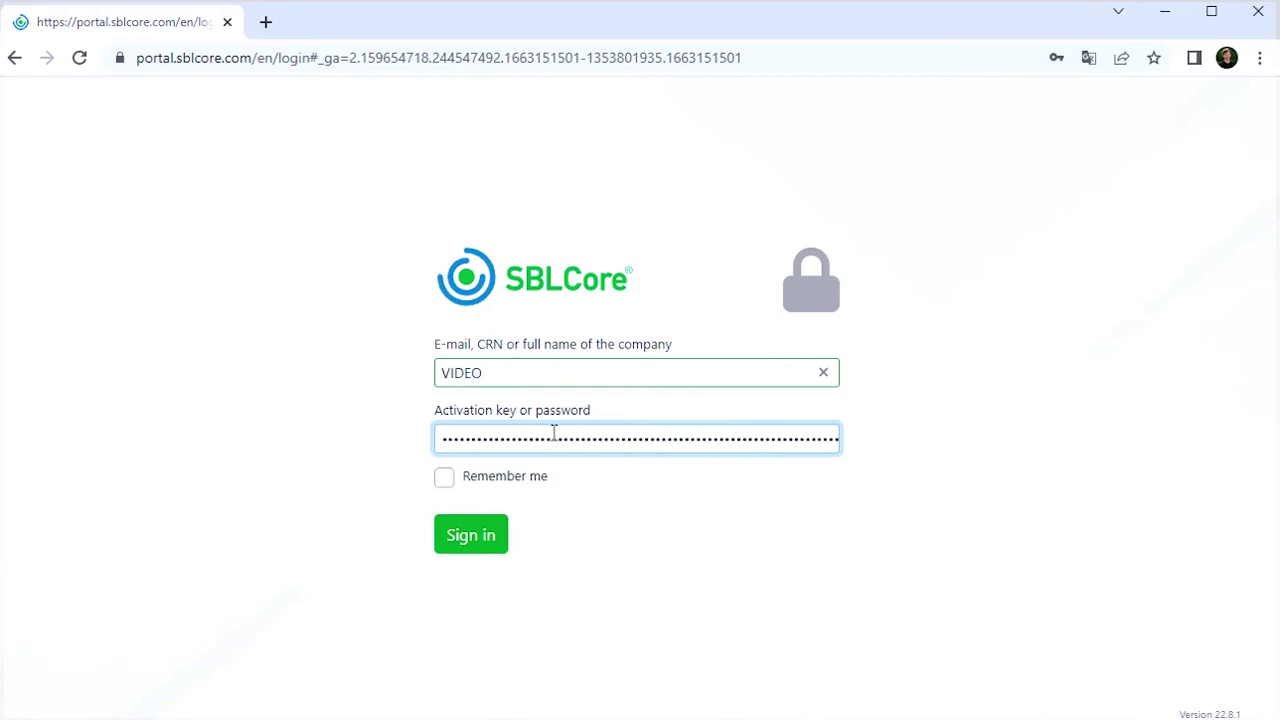
left_click(464, 531)
left_click(93, 222)
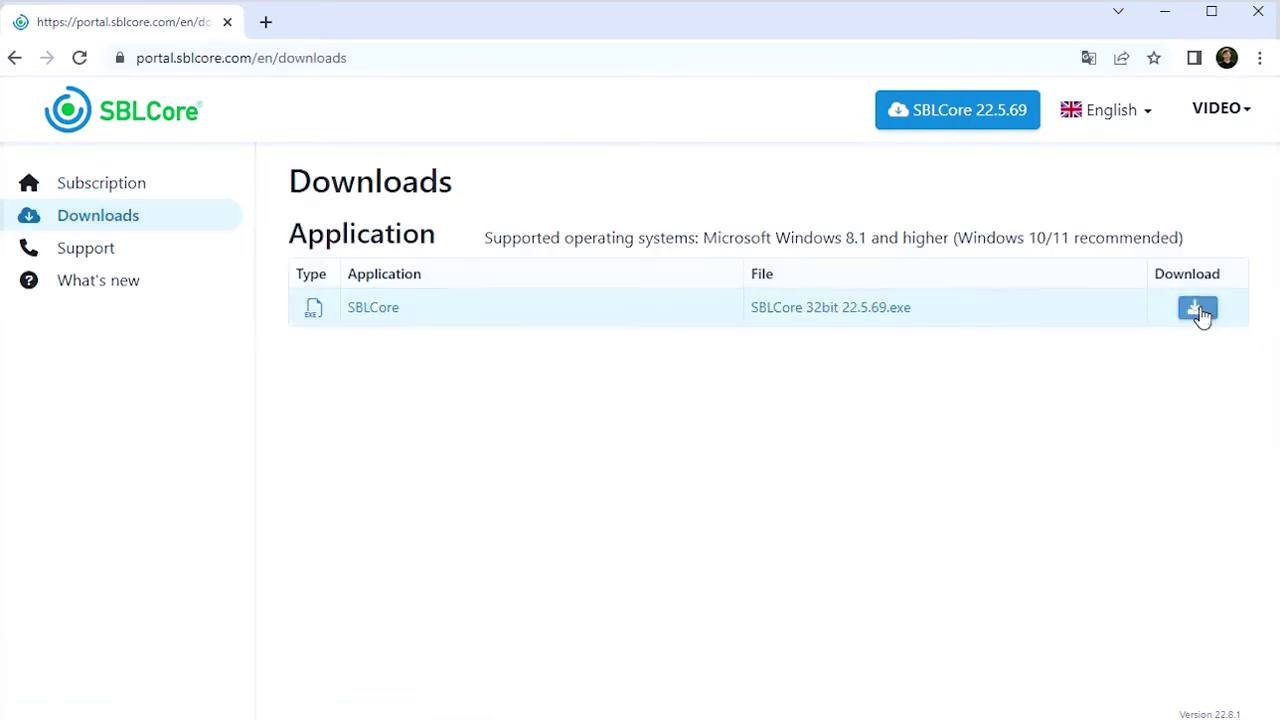
Download the SBLCore 32bit 22.5.69 installer and install SBLCore 2022 in English
left_click(1198, 310)
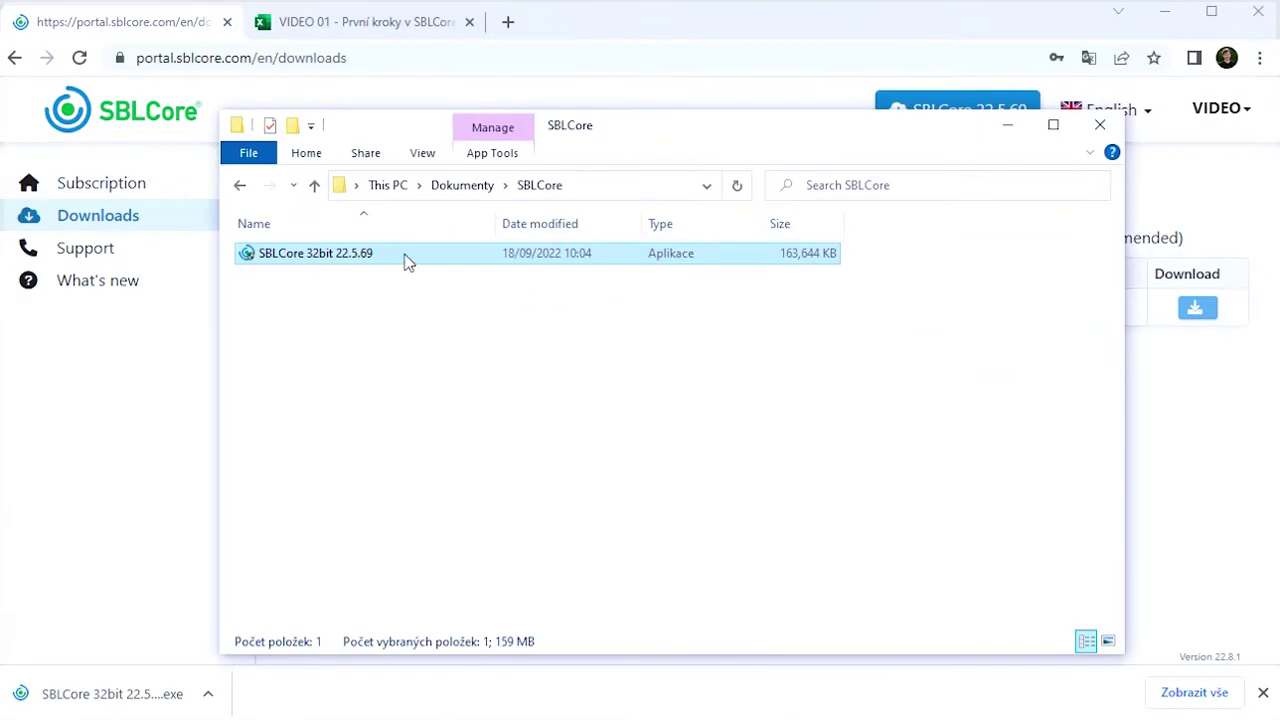
double_click(350, 252)
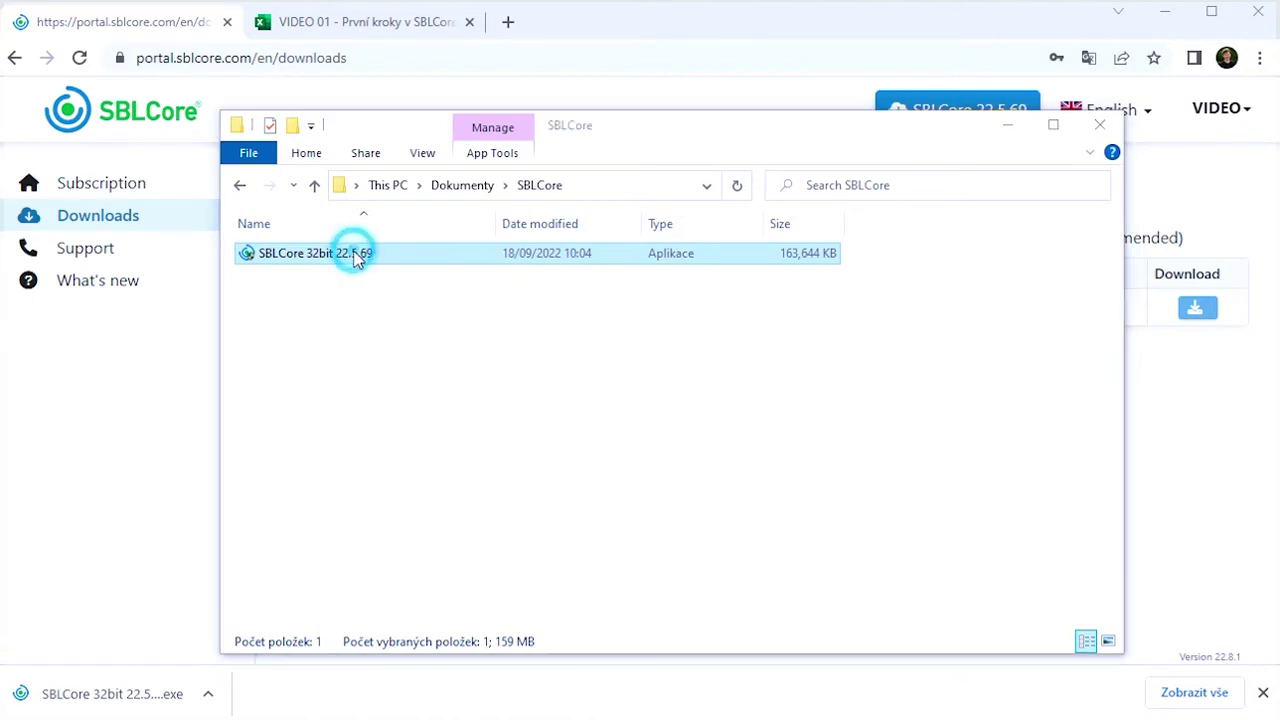
left_click(690, 464)
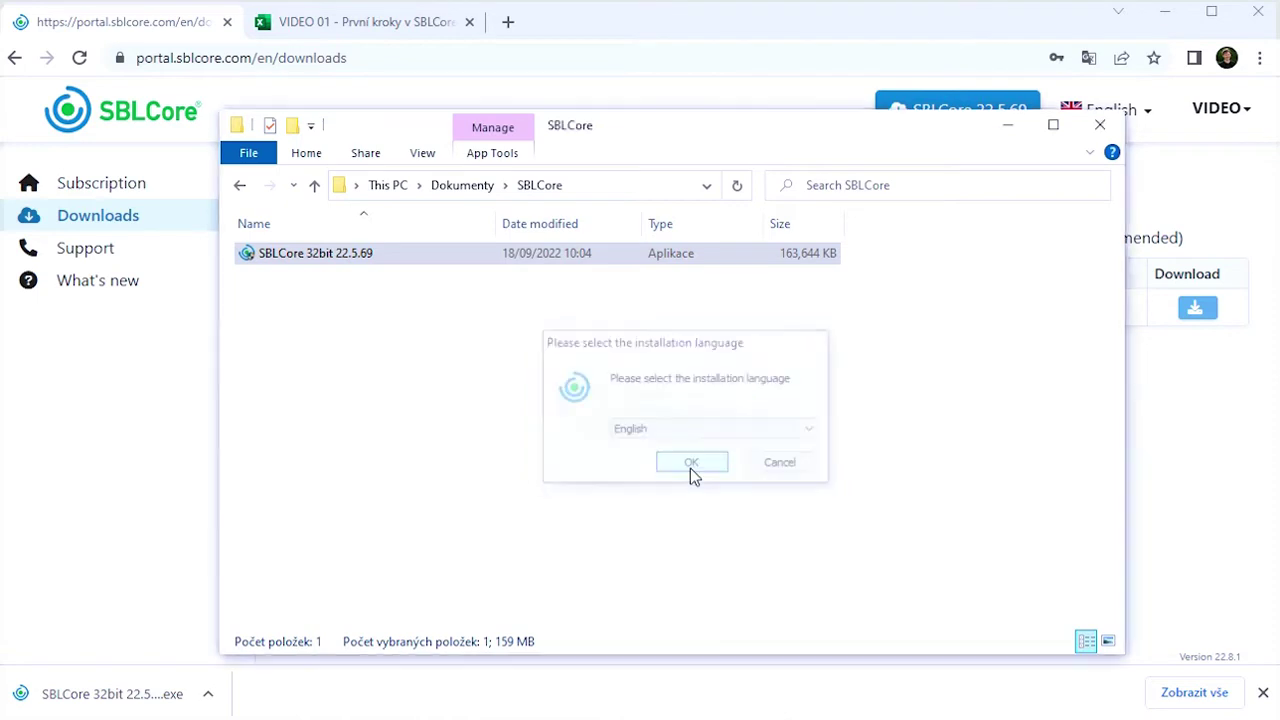
left_click(735, 611)
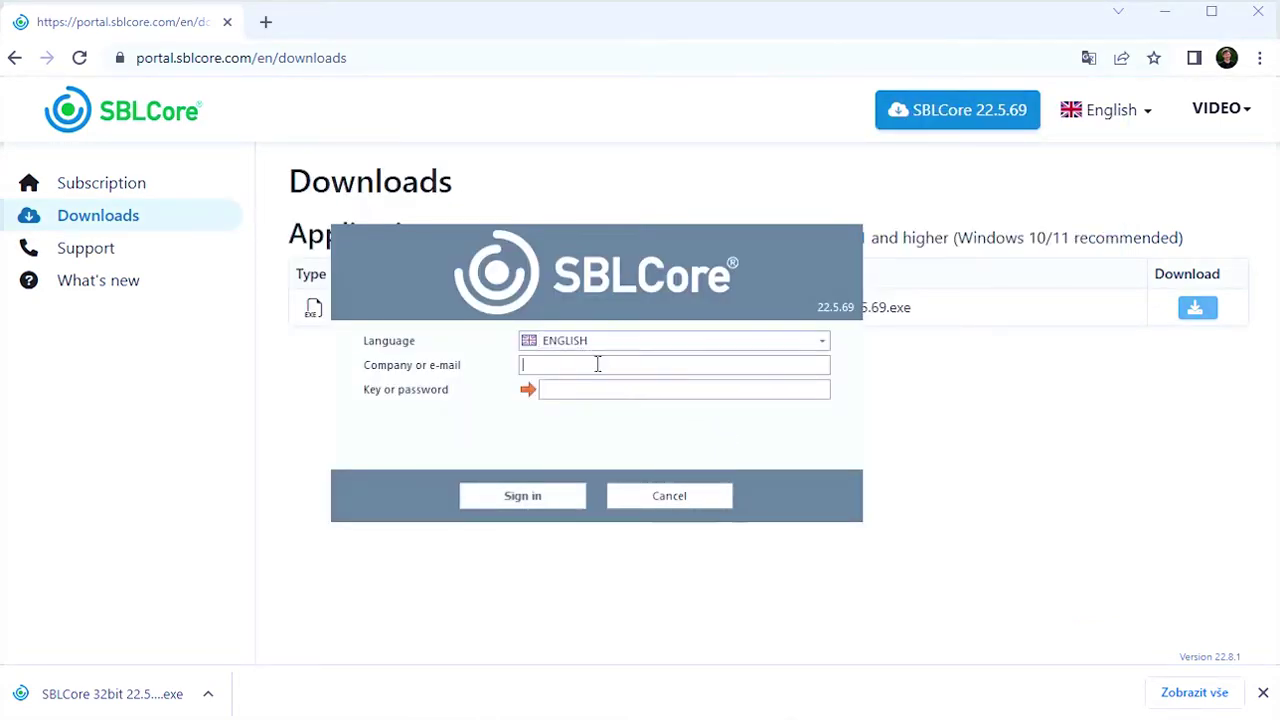
Activate SBLCore 2022 with the company name, pasted activation key and a user name, then accept the licence agreement
type("VIDEO")
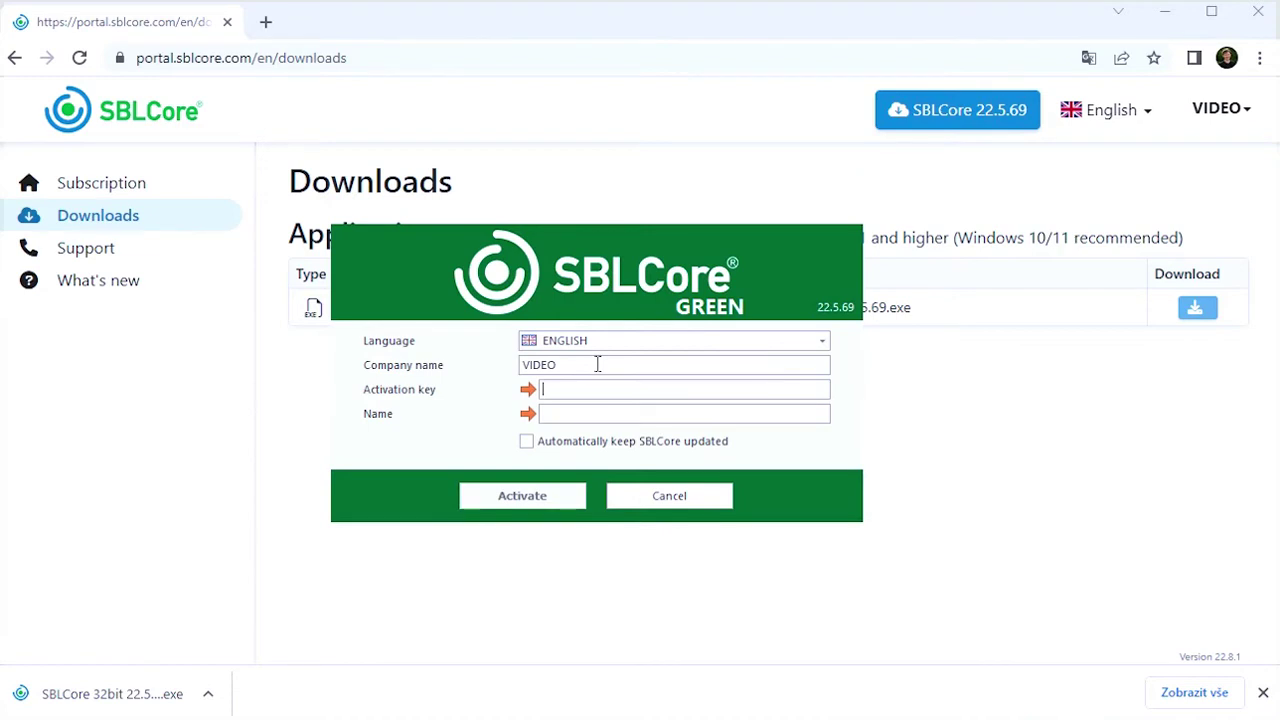
key("Tab")
key("ctrl+v")
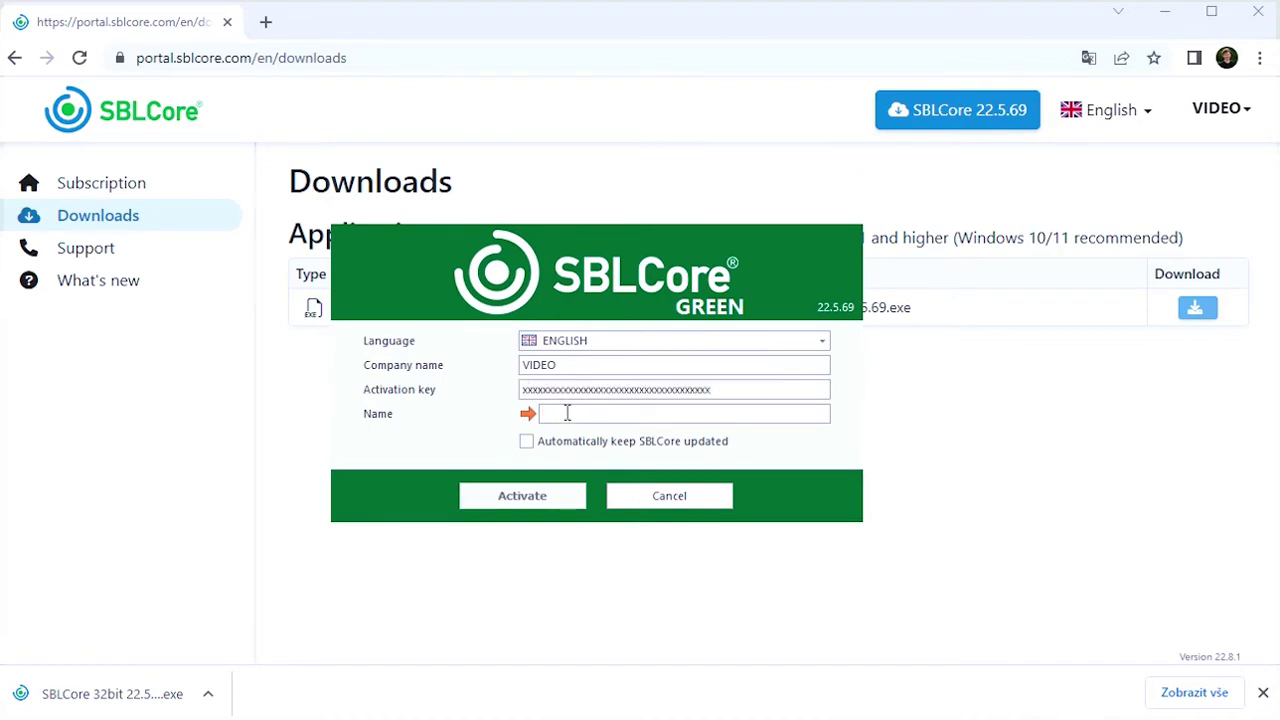
left_click(567, 413)
type("Test")
left_click(527, 485)
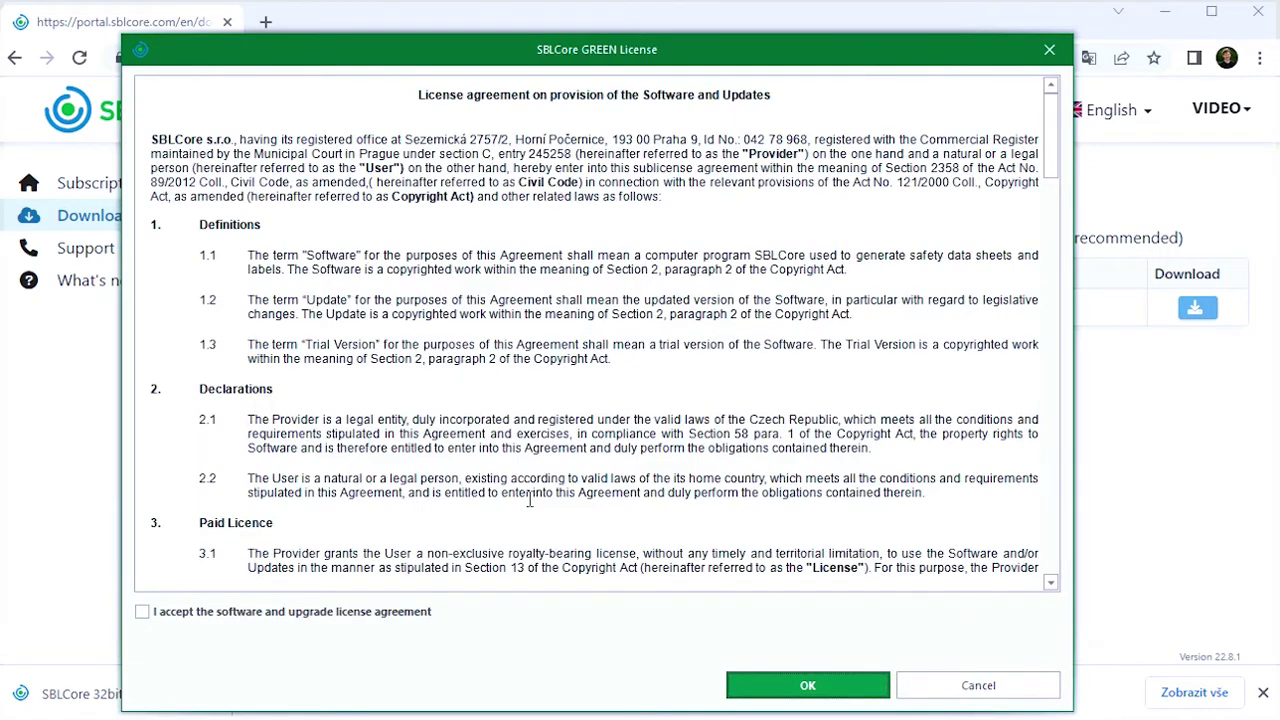
left_click(367, 612)
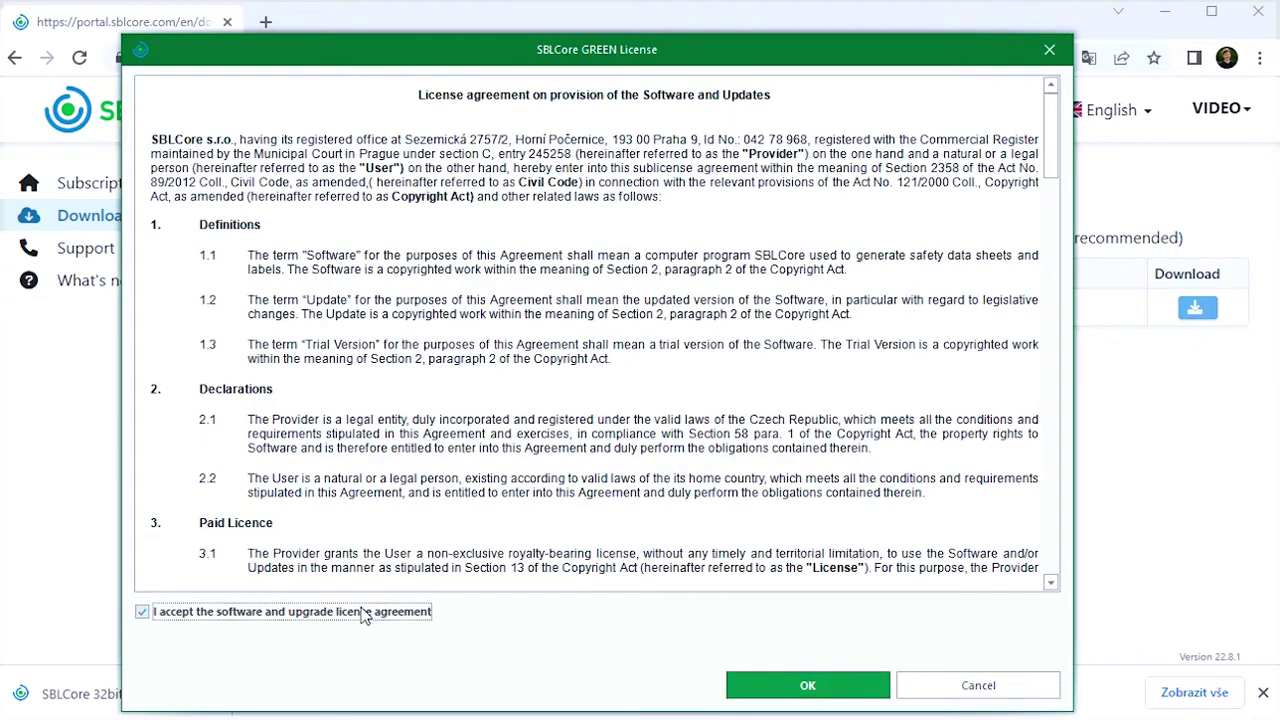
left_click(794, 685)
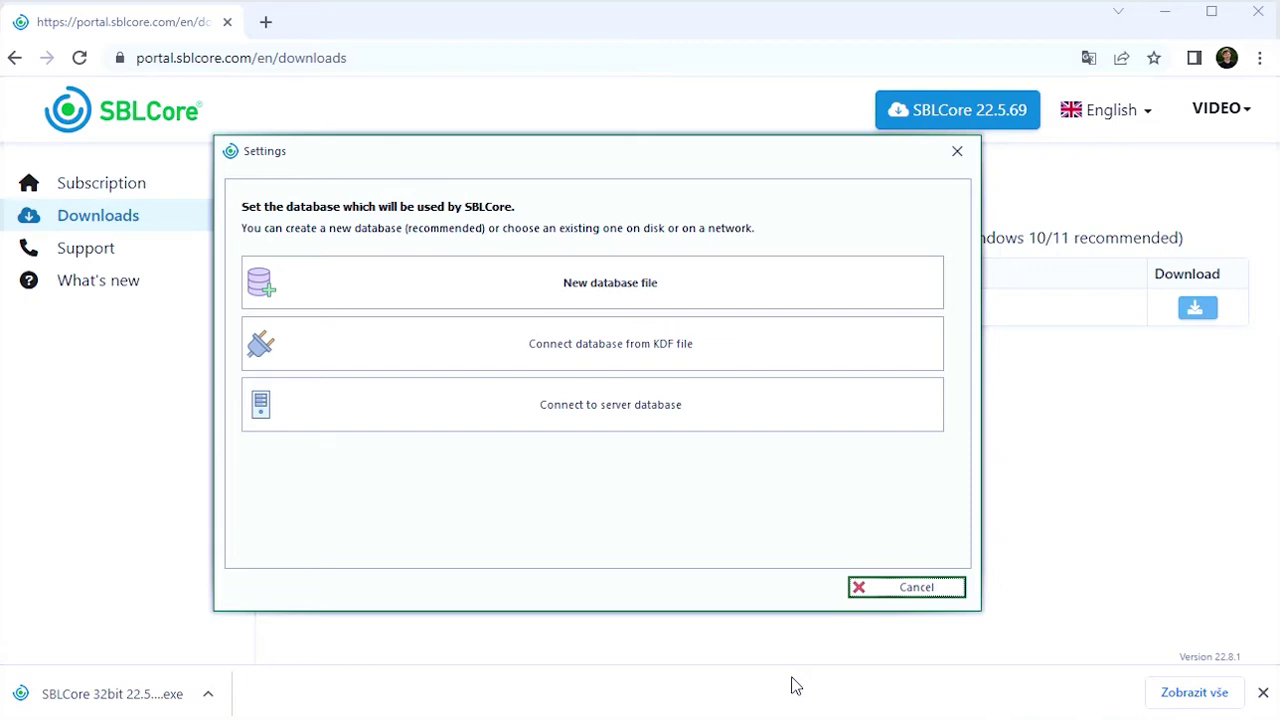
Save a new database file named data in the Data folder under Documents\SBLCore
left_click(717, 300)
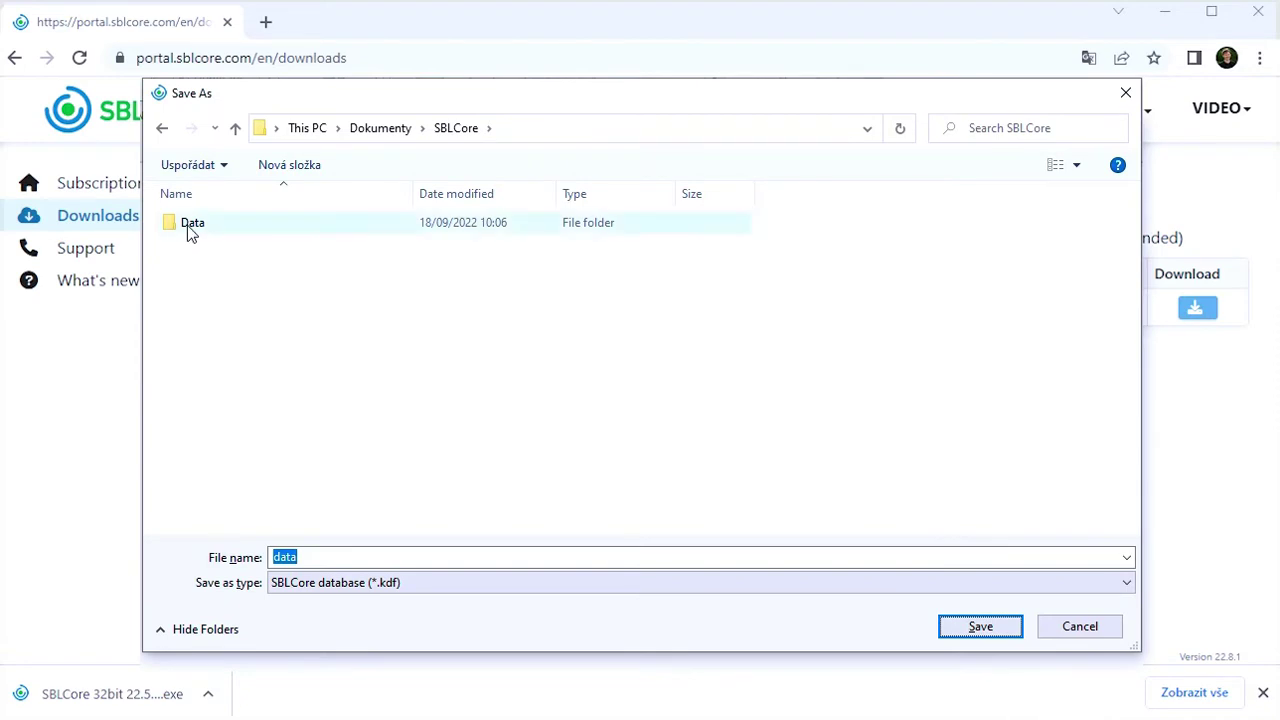
double_click(188, 227)
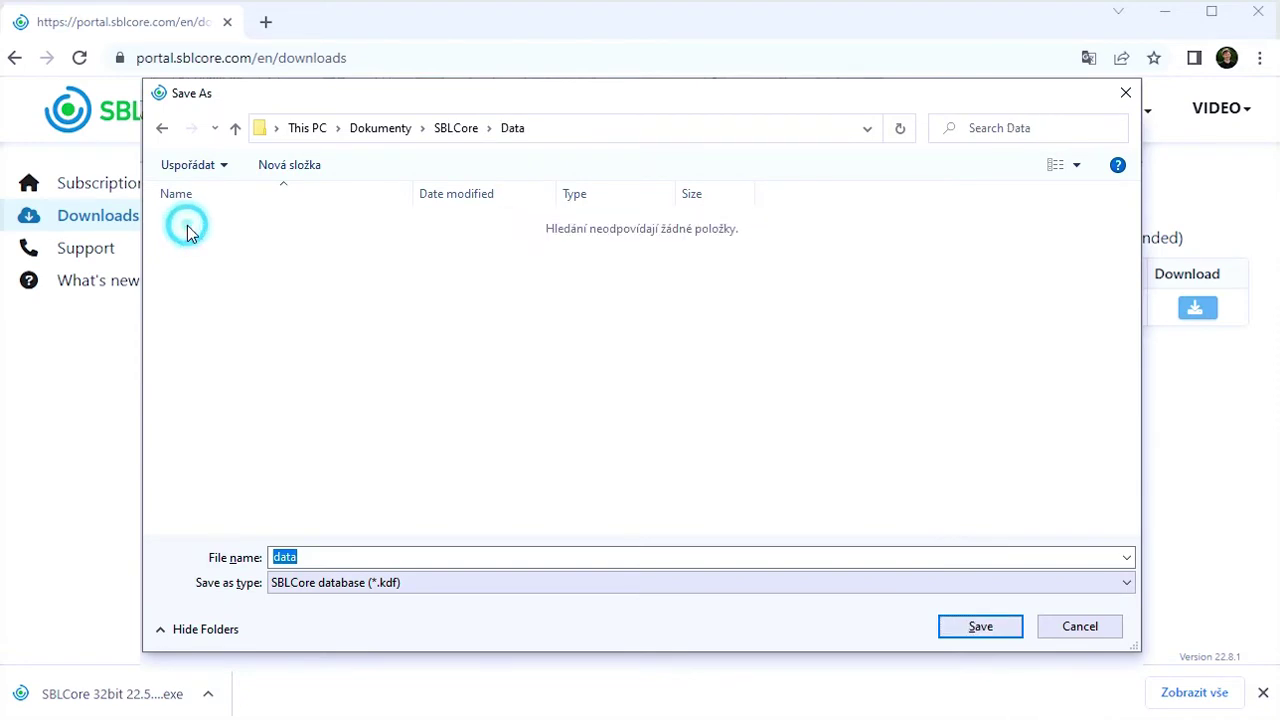
left_click(980, 626)
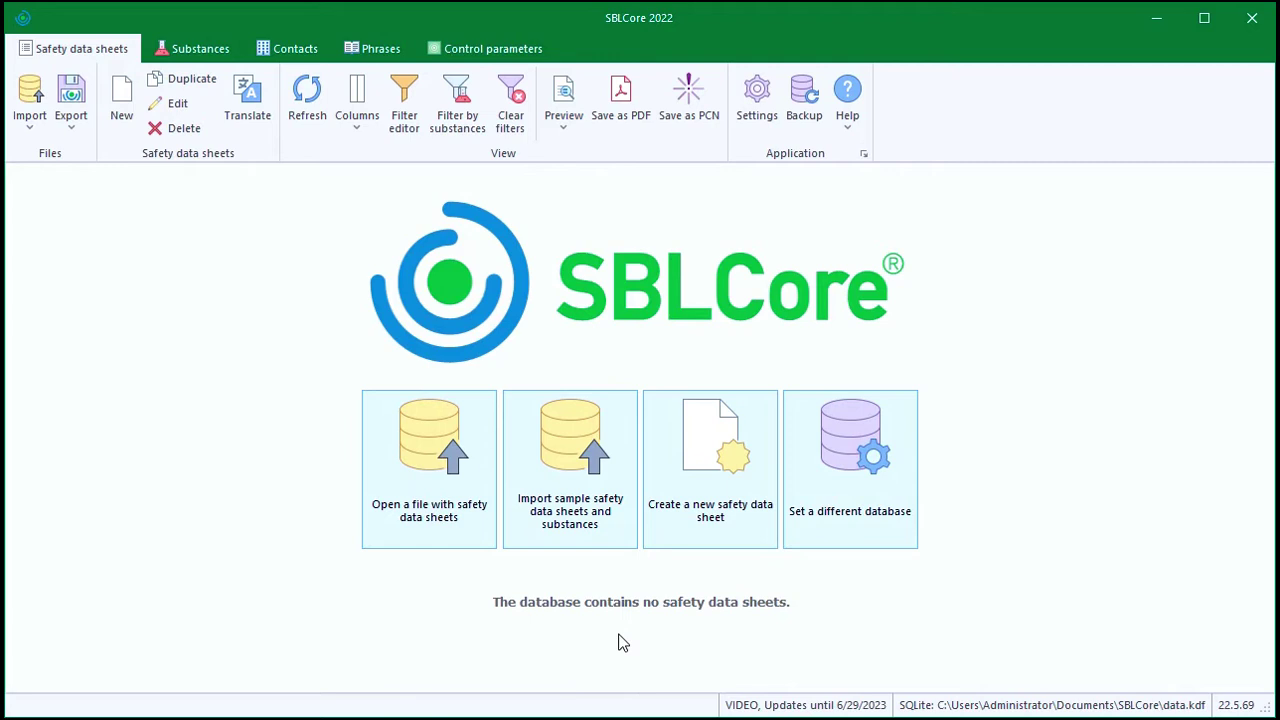
Import the sample safety data sheets and substances from vzor.sbl and confirm, giving 36 records
left_click(576, 447)
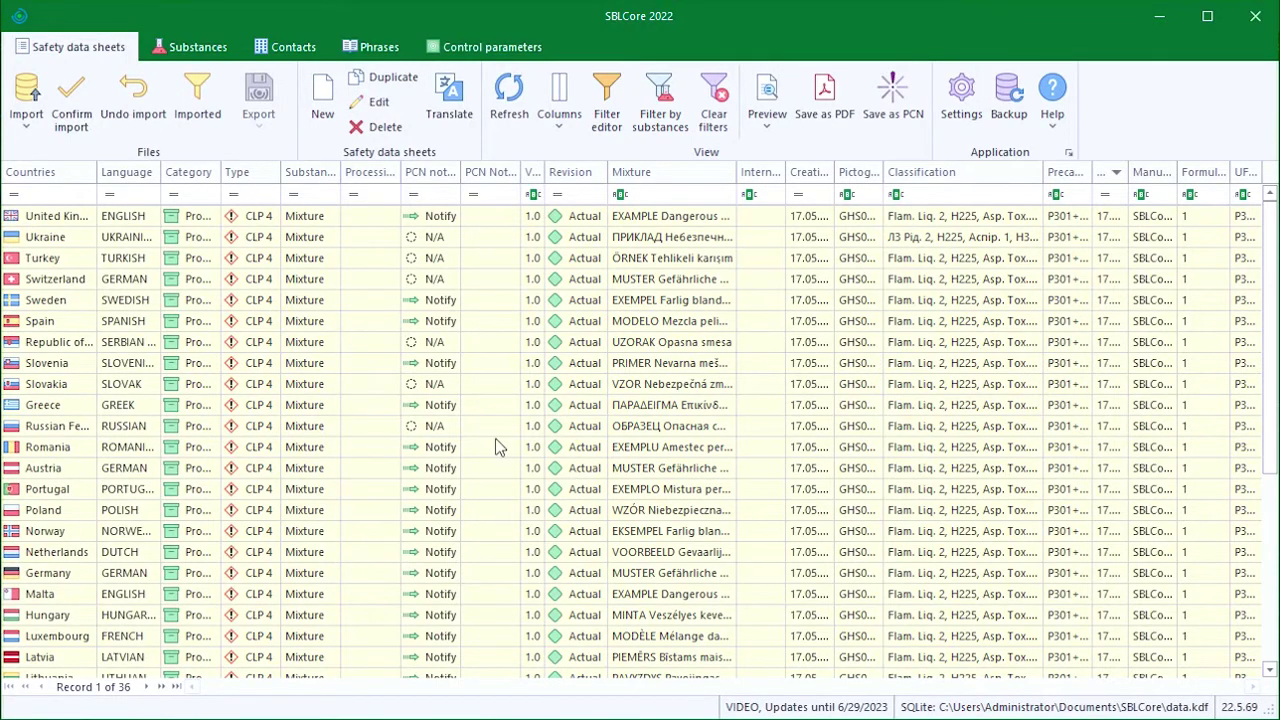
left_click(80, 100)
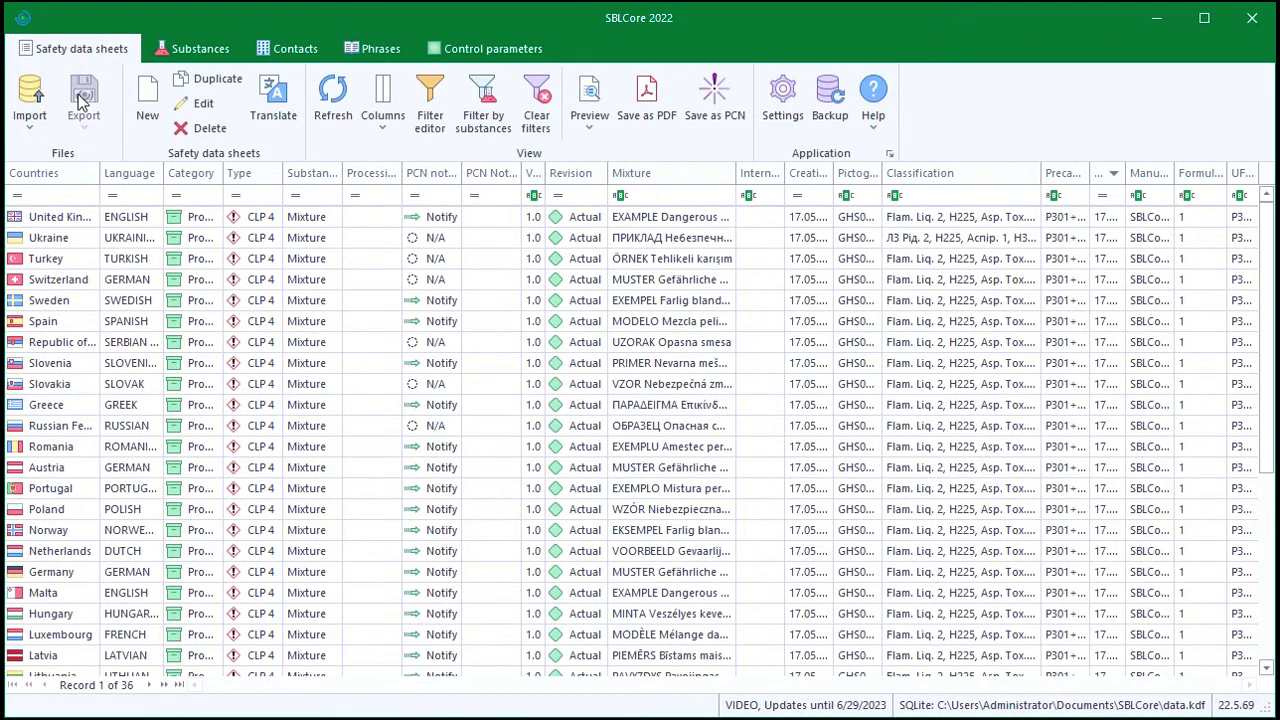
Show the Substances tab and scroll through its 8193 substance records
left_click(200, 58)
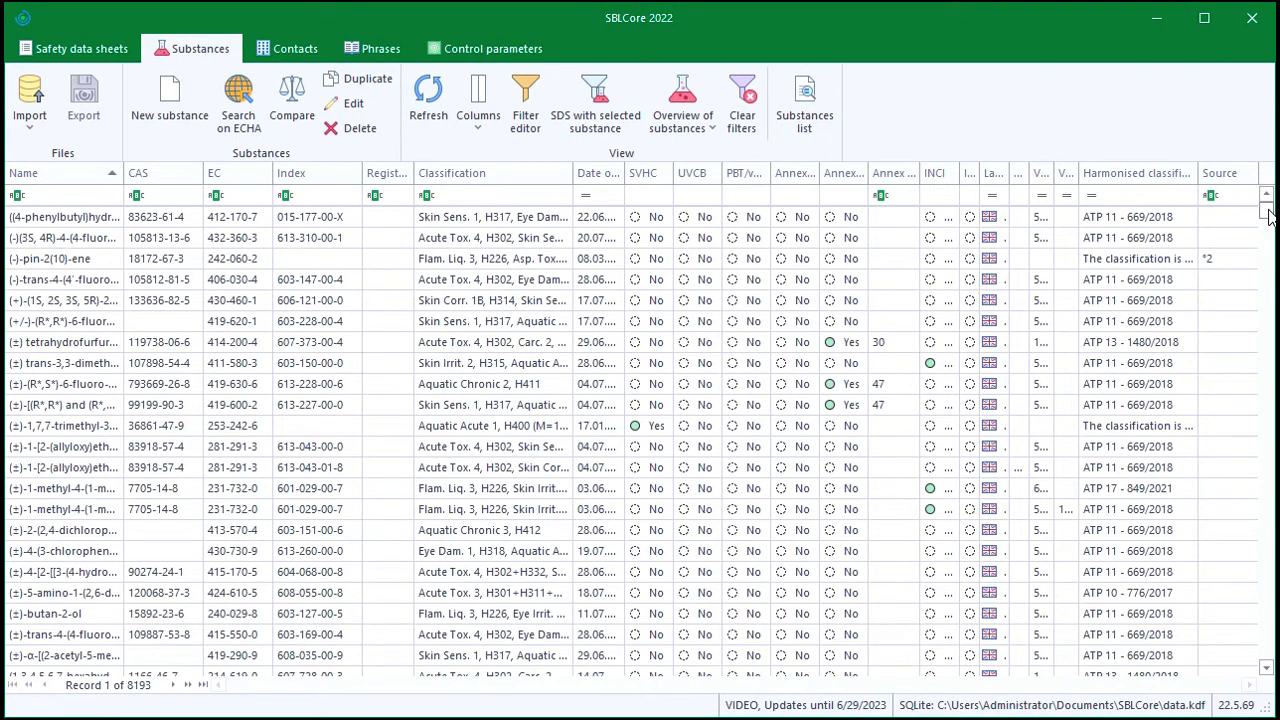
left_click_drag(1268, 217, 1268, 250)
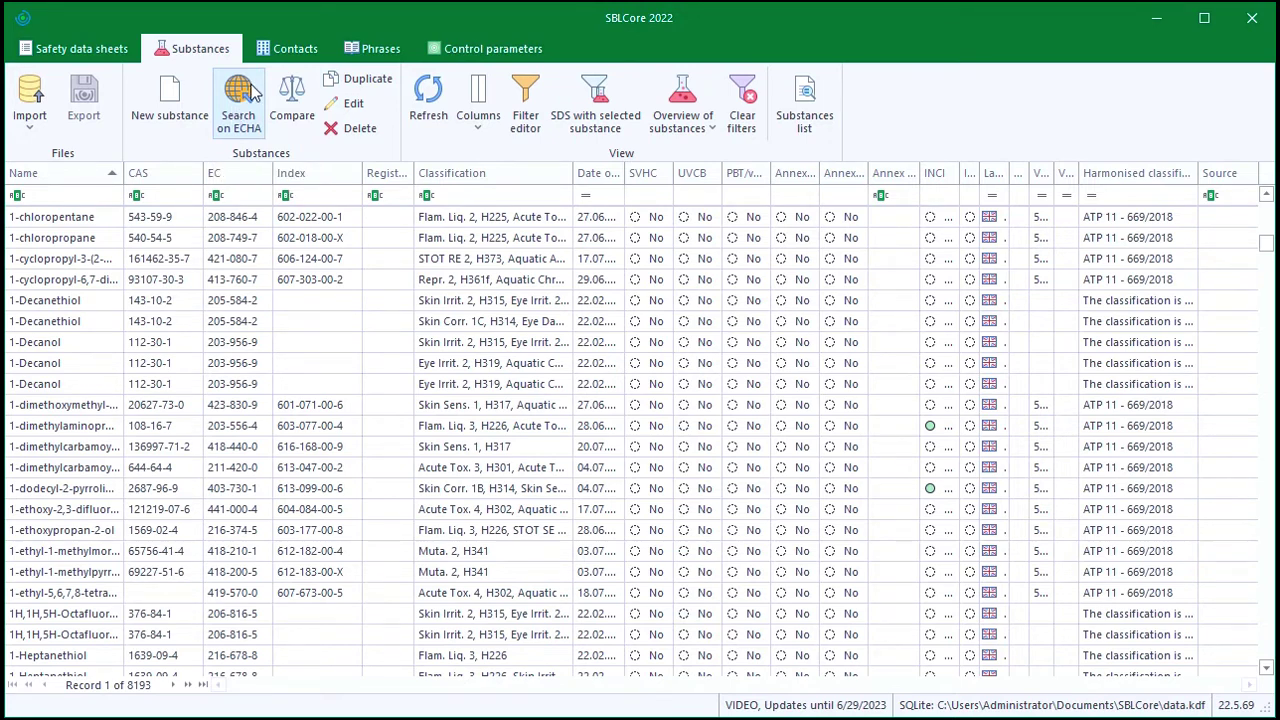
View the Contacts list, scroll the 2655 Phrases records, then show the Control parameters list
left_click(296, 52)
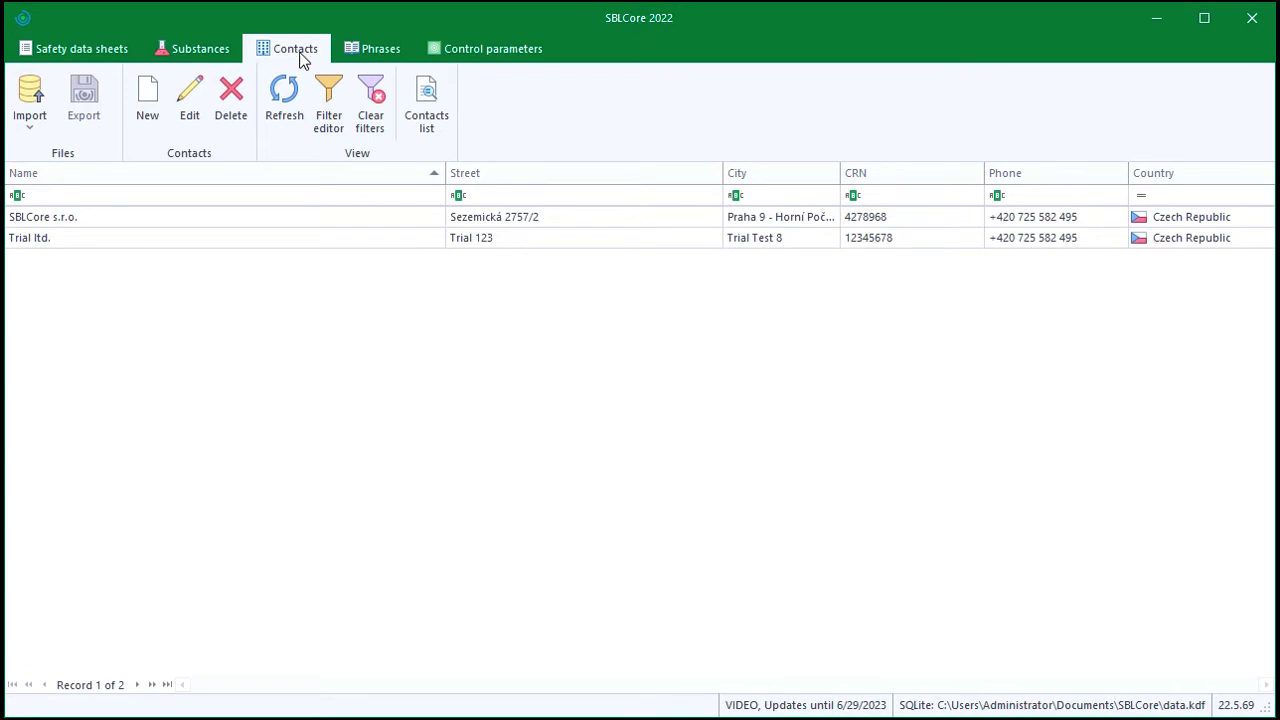
left_click(385, 50)
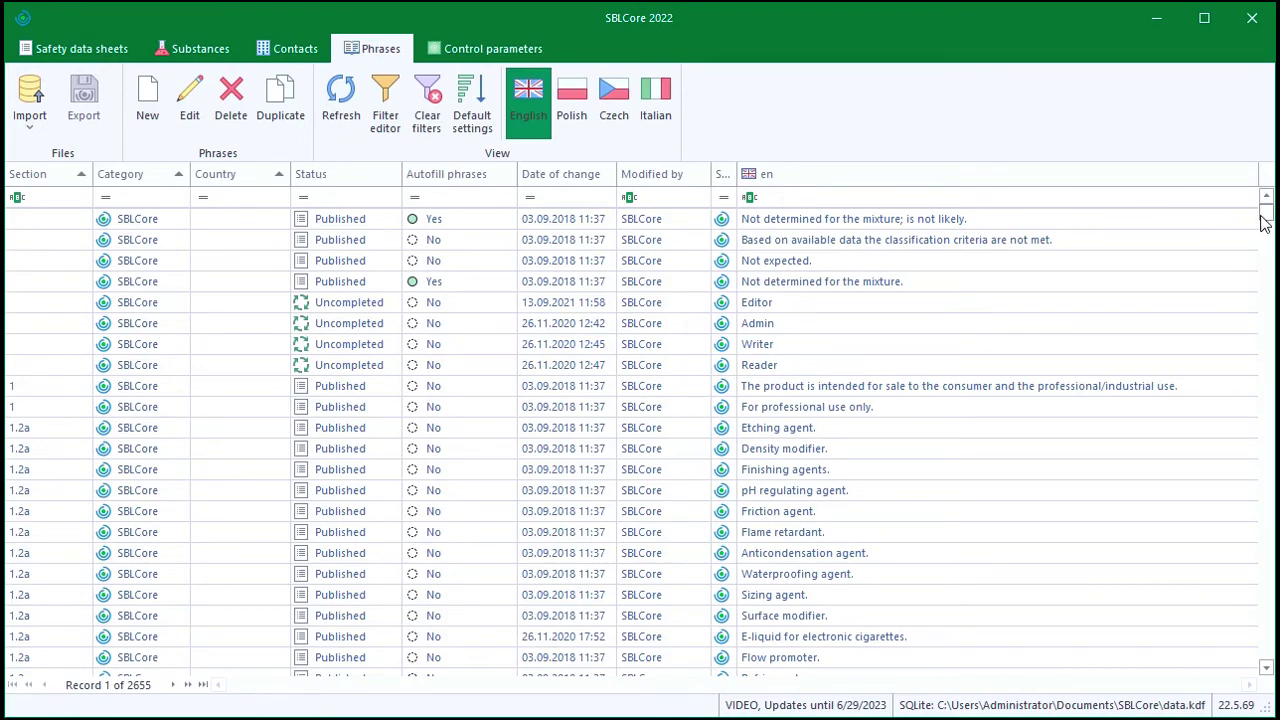
left_click_drag(1265, 222, 1267, 287)
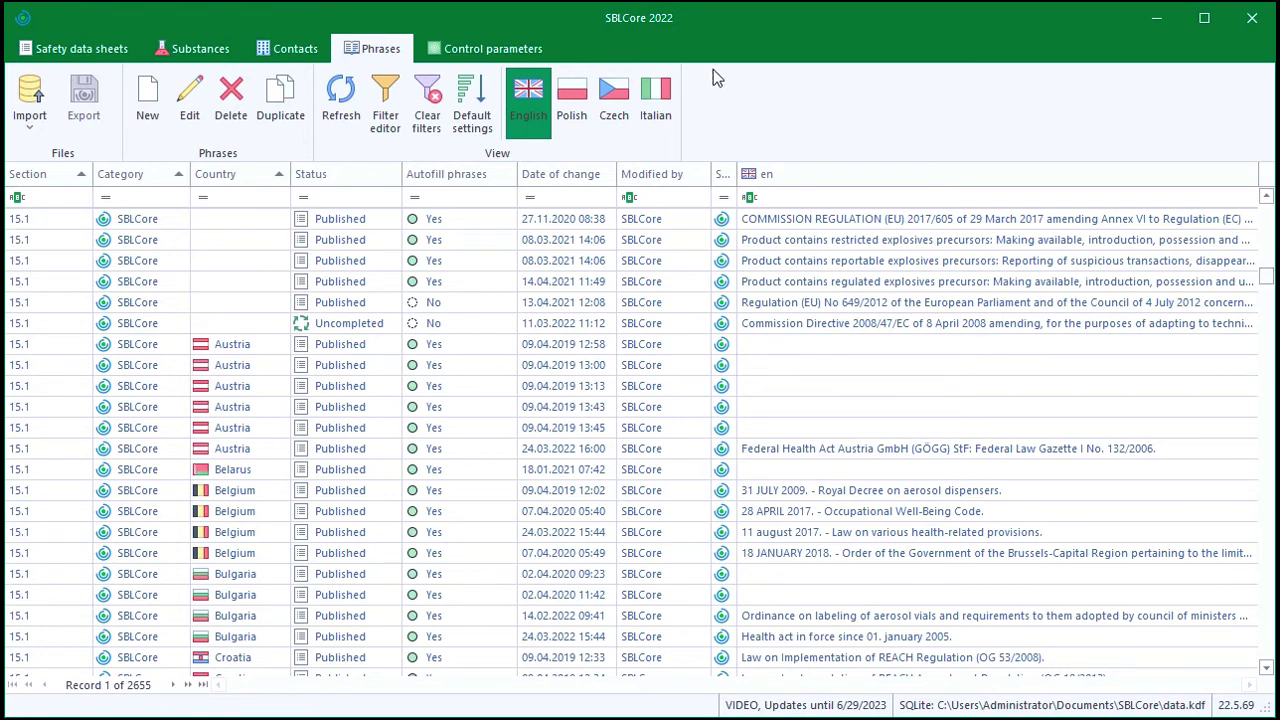
left_click(487, 50)
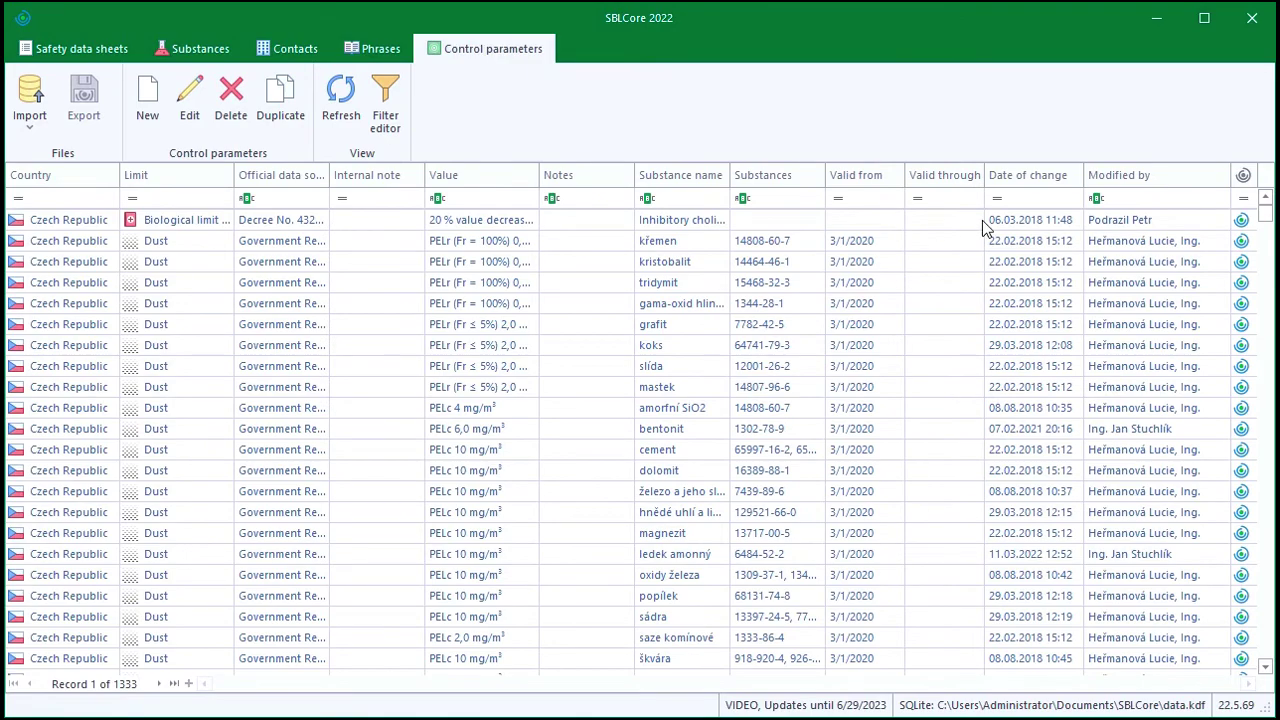
Scroll the Control parameters list, return to the 36 safety data sheets, and open Help options
left_click_drag(1267, 222, 1267, 343)
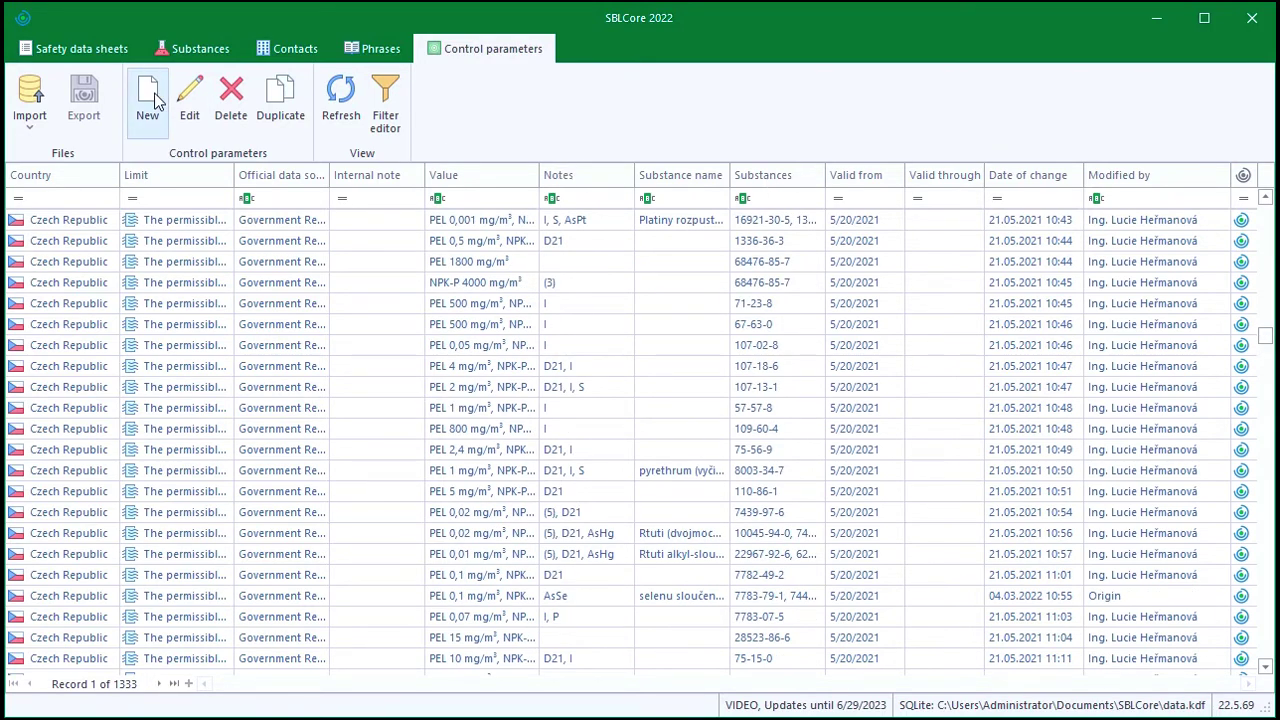
left_click(88, 48)
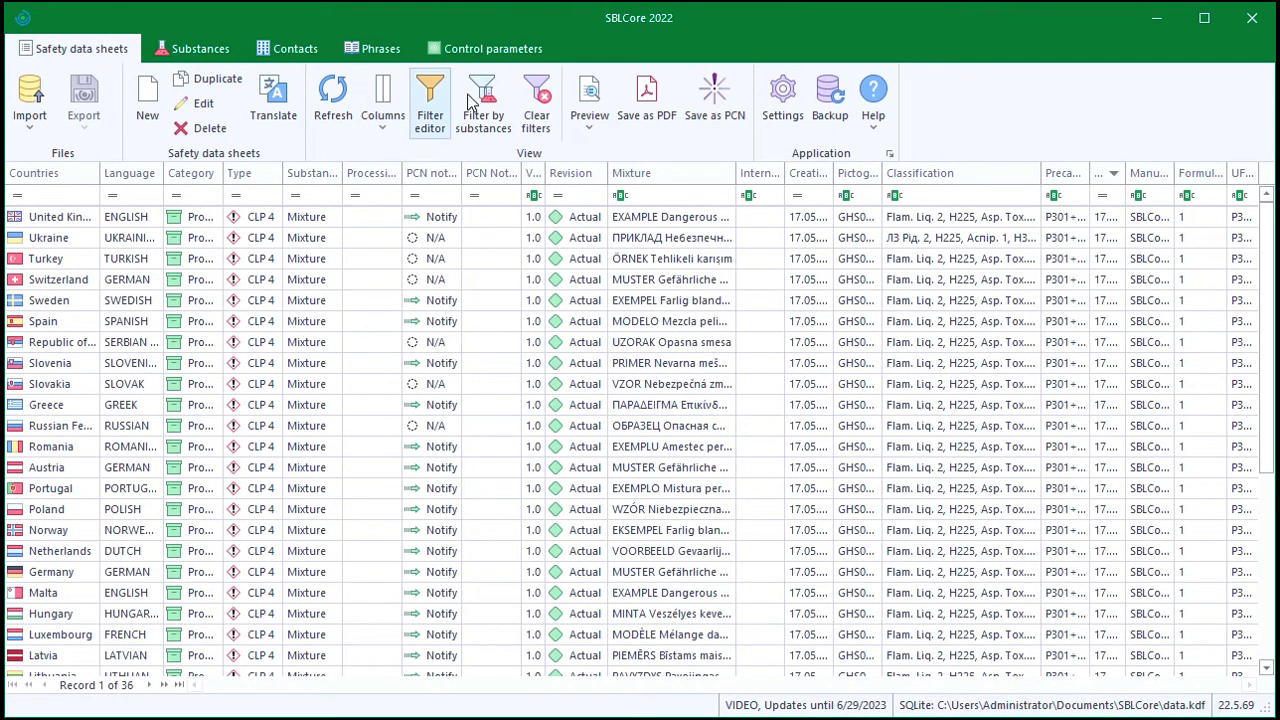
left_click(876, 120)
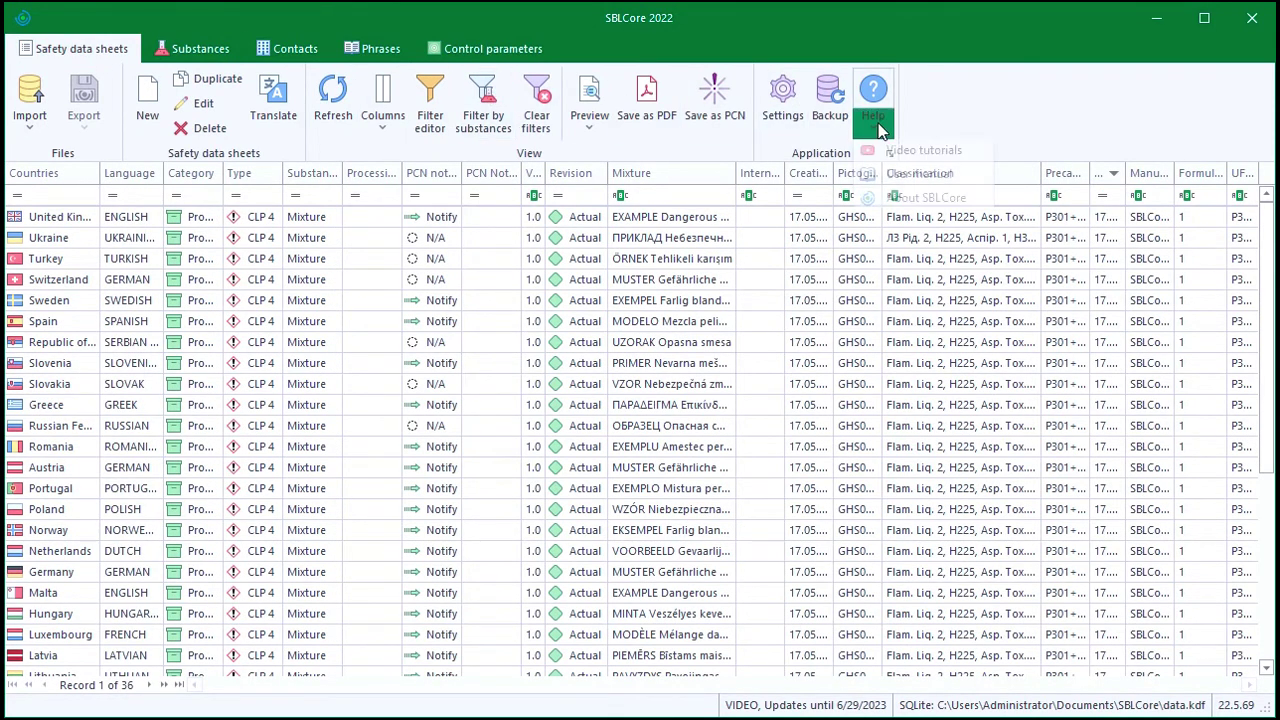
Open the 83-page SBLCore 2022 user manual PDF and scroll down to its cover title
left_click(900, 175)
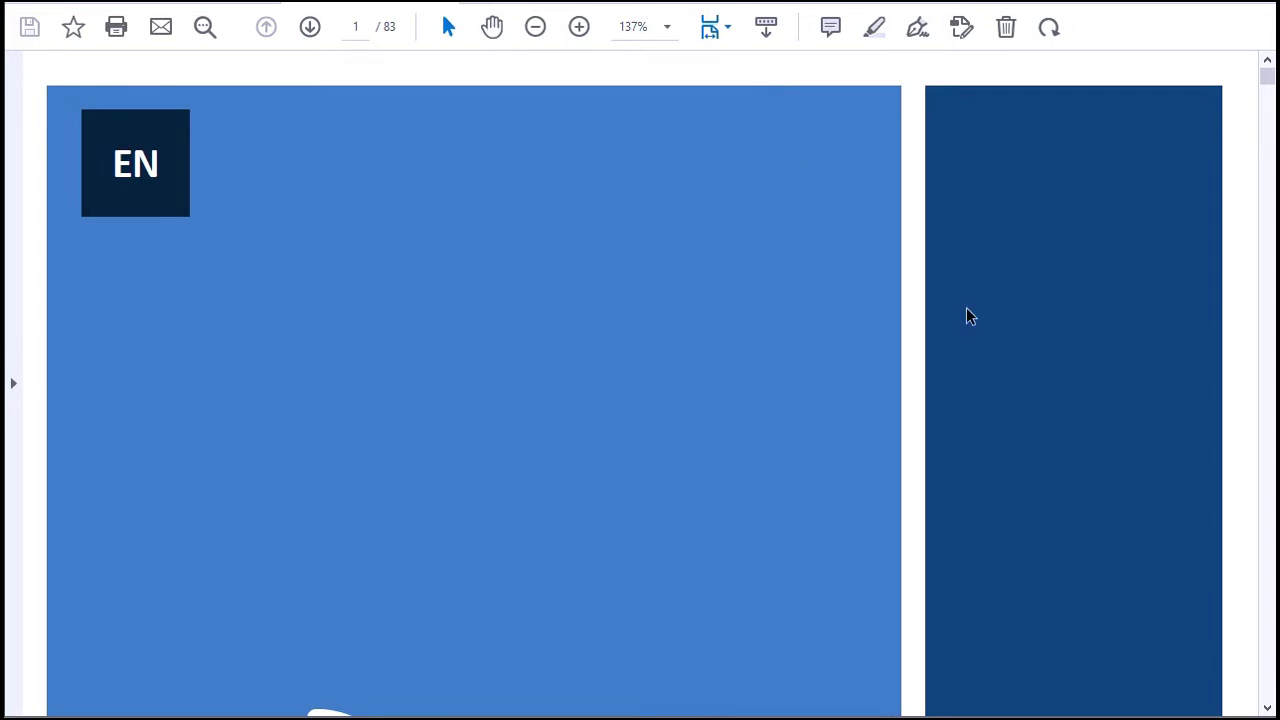
left_click(1267, 708)
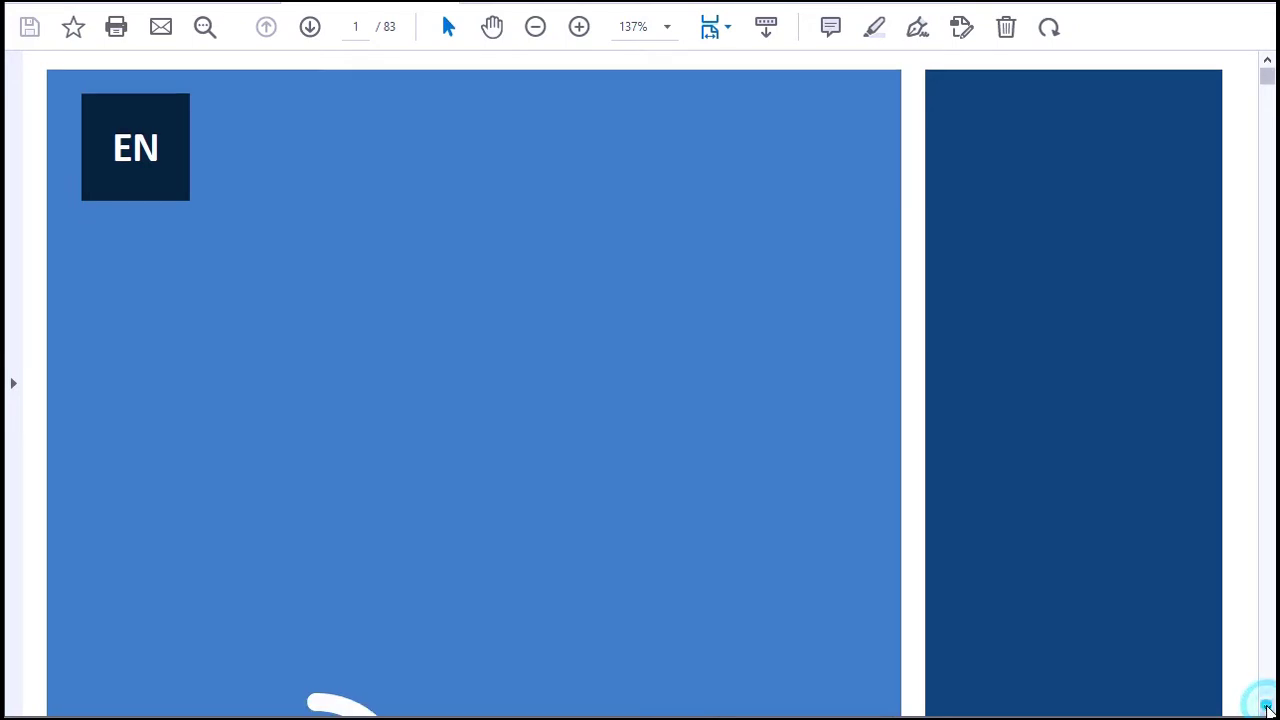
scroll(1267, 708, "down", 5)
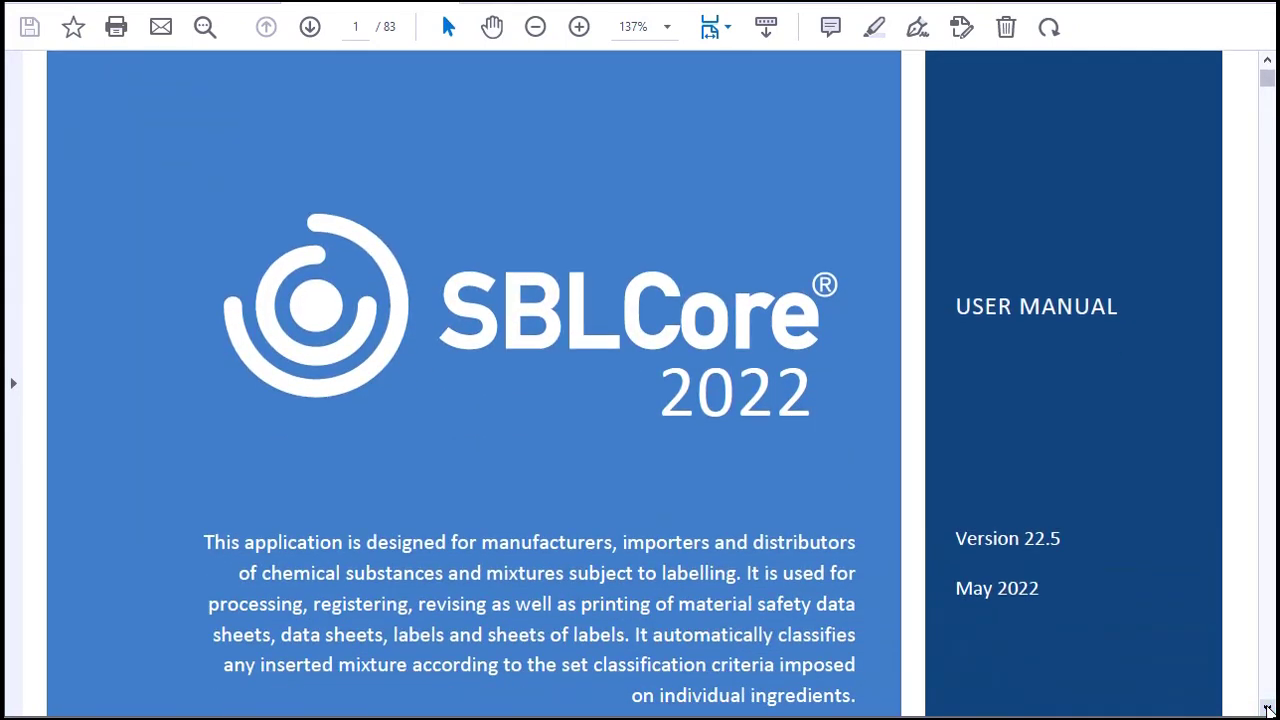